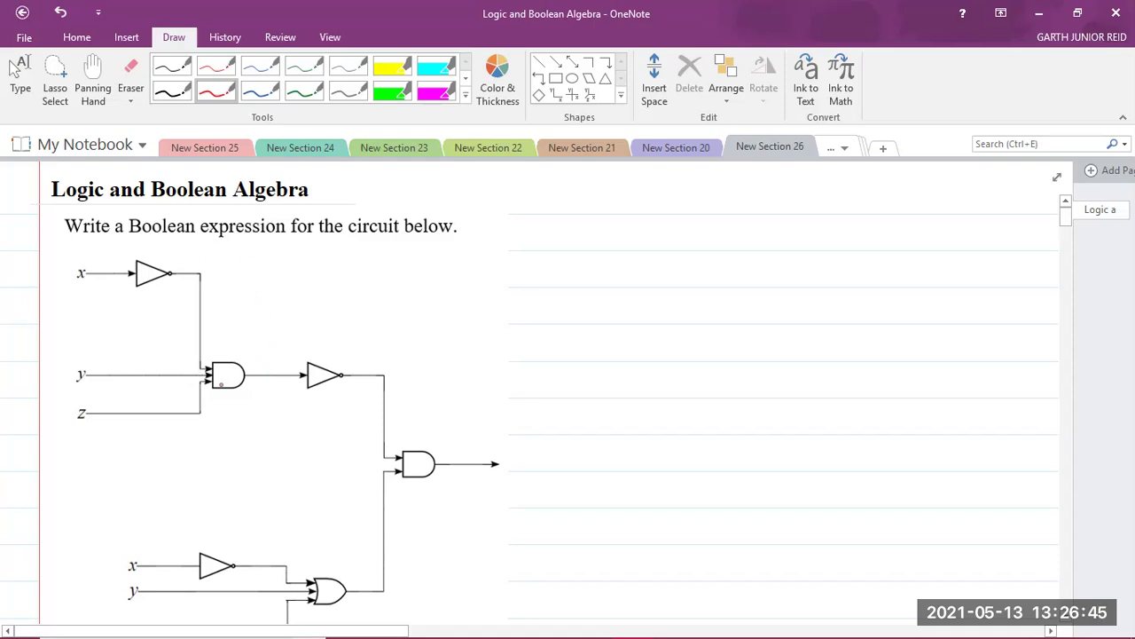
- Label the first NOT gate's output ~x in red ink
key("Escape")
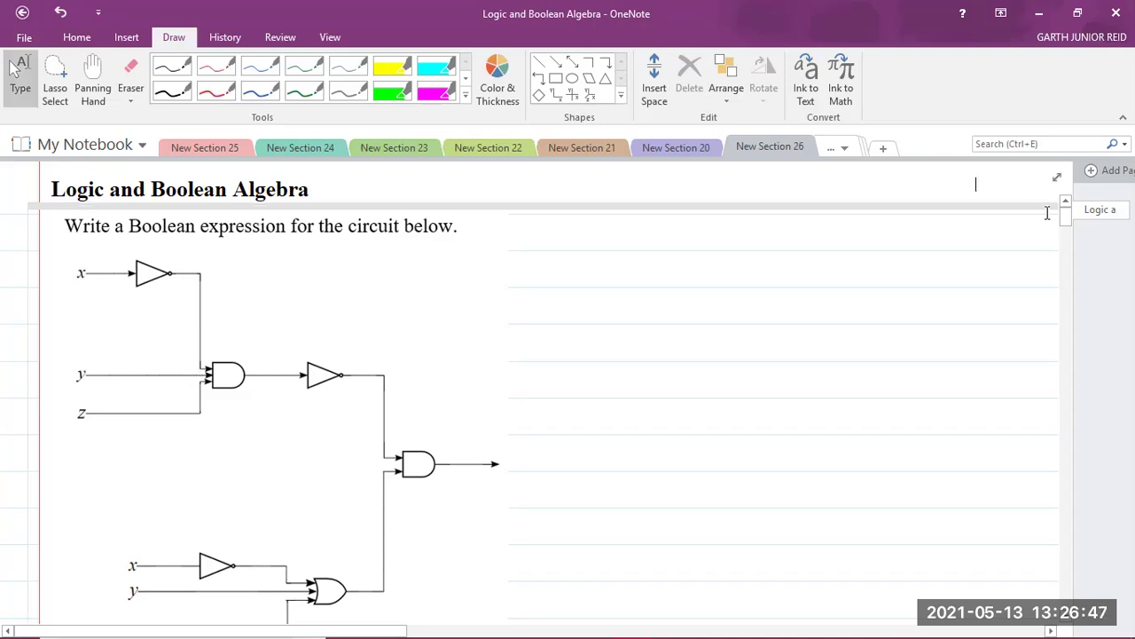
scroll(1067, 222, "down", 3)
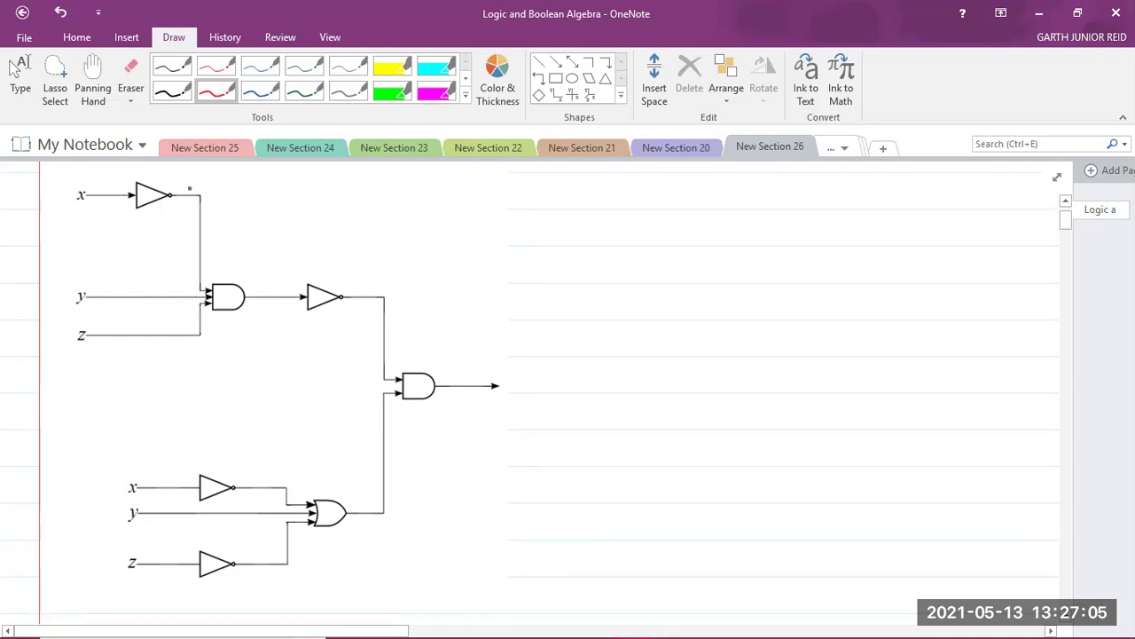
left_click_drag(187, 191, 255, 190)
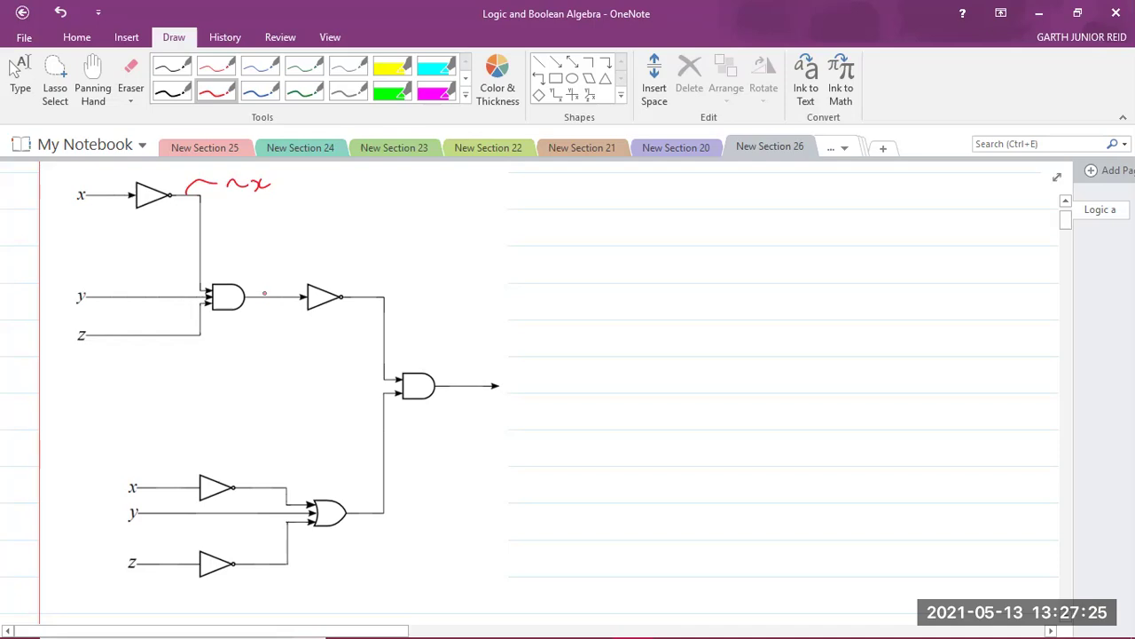
- Add arrows and write ~x∧y∧z at the AND output and ~(~x∧y∧z) after the second NOT gate
mouse_move(268, 297)
left_mouse_down()
mouse_move(258, 266)
mouse_move(268, 266)
left_mouse_up()
mouse_move(236, 249)
left_mouse_down()
mouse_move(316, 243)
mouse_move(320, 257)
mouse_move(390, 243)
mouse_move(384, 236)
left_mouse_up()
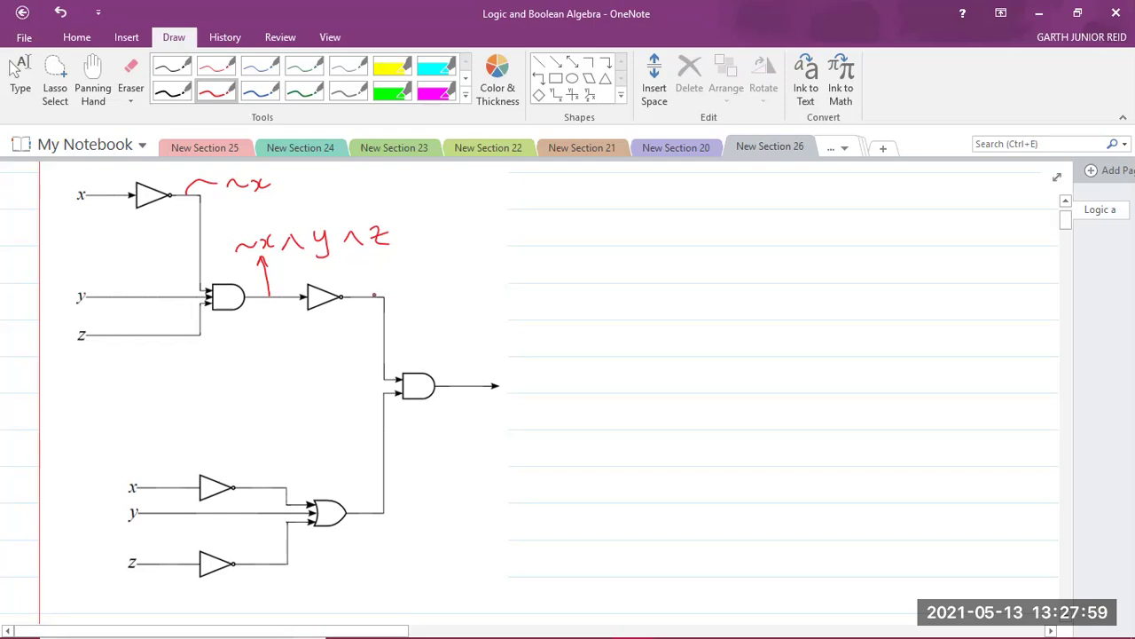
left_click_drag(367, 293, 407, 283)
mouse_move(437, 261)
left_mouse_down()
mouse_move(436, 290)
mouse_move(425, 281)
mouse_move(493, 269)
mouse_move(514, 293)
mouse_move(543, 276)
mouse_move(567, 282)
left_mouse_up()
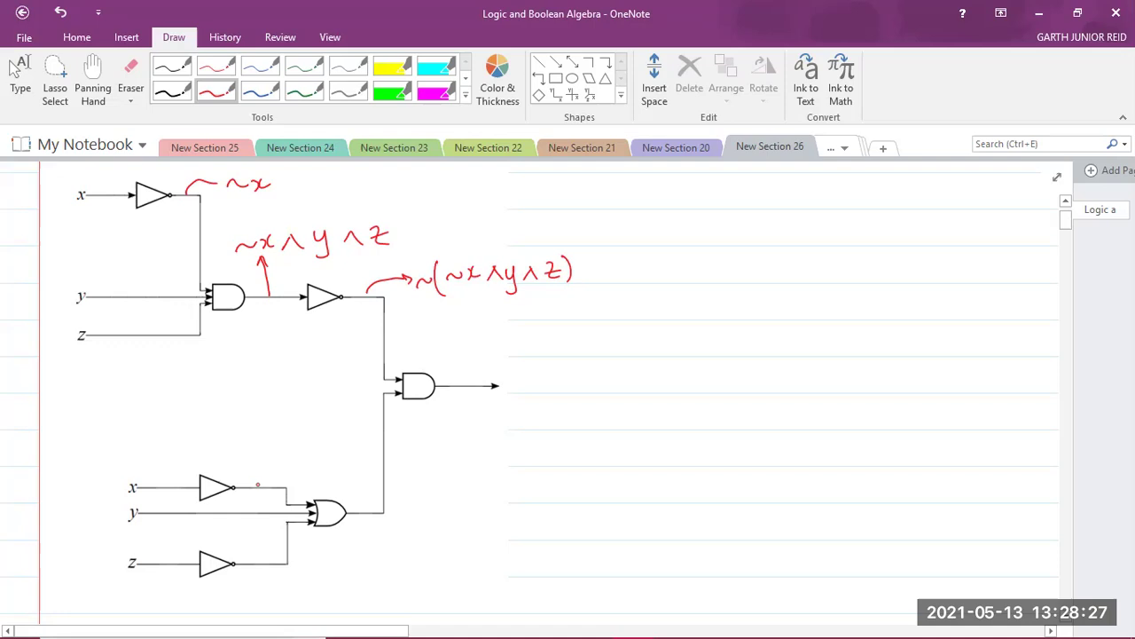
- Label the lower NOT gates' outputs ~x and ~z in red, with an arrow
mouse_move(263, 486)
left_mouse_down()
mouse_move(263, 460)
mouse_move(271, 468)
mouse_move(257, 443)
left_mouse_up()
left_click_drag(261, 441, 267, 452)
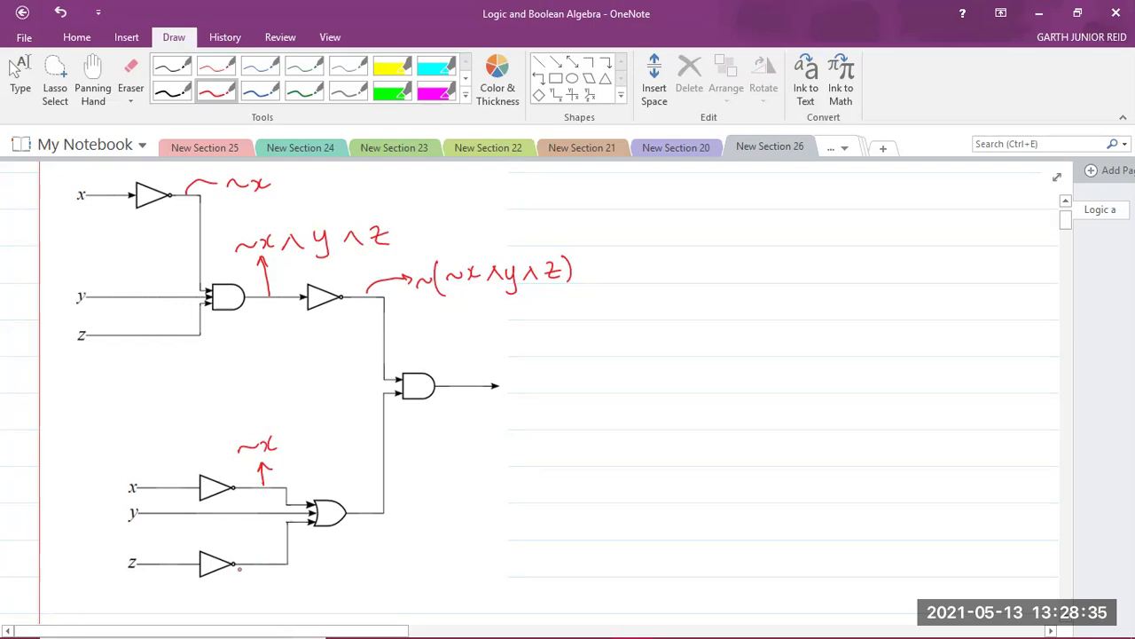
mouse_move(260, 563)
left_mouse_down()
mouse_move(258, 593)
mouse_move(279, 599)
left_mouse_up()
- Draw an arrow from the OR gate and write its output ~x∨y∨~z below it
mouse_move(379, 513)
left_mouse_down()
mouse_move(372, 523)
mouse_move(389, 520)
left_mouse_up()
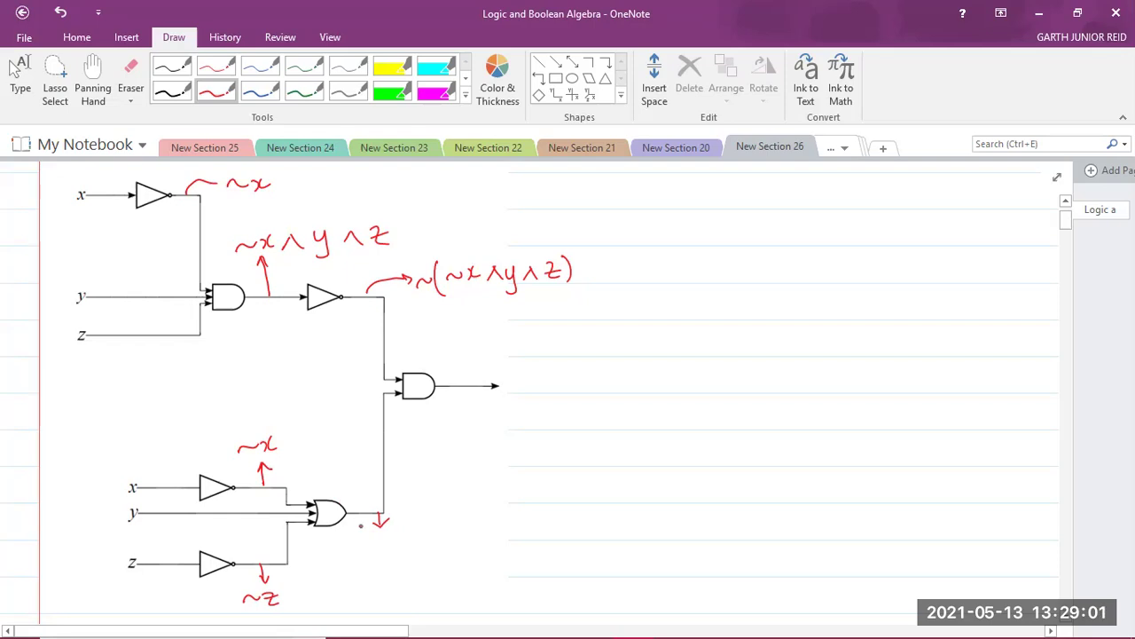
mouse_move(355, 542)
left_mouse_down()
mouse_move(384, 548)
mouse_move(374, 548)
mouse_move(419, 529)
left_mouse_up()
mouse_move(428, 530)
left_mouse_down()
mouse_move(431, 561)
mouse_move(473, 524)
left_mouse_up()
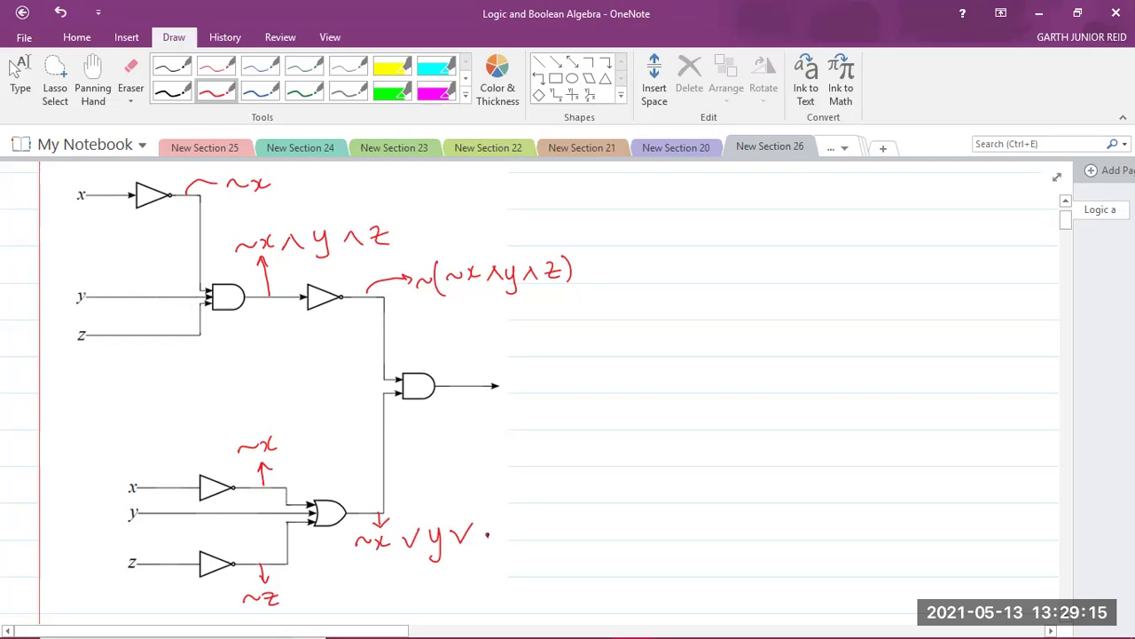
mouse_move(486, 534)
left_mouse_down()
mouse_move(518, 526)
mouse_move(524, 542)
mouse_move(529, 531)
left_mouse_up()
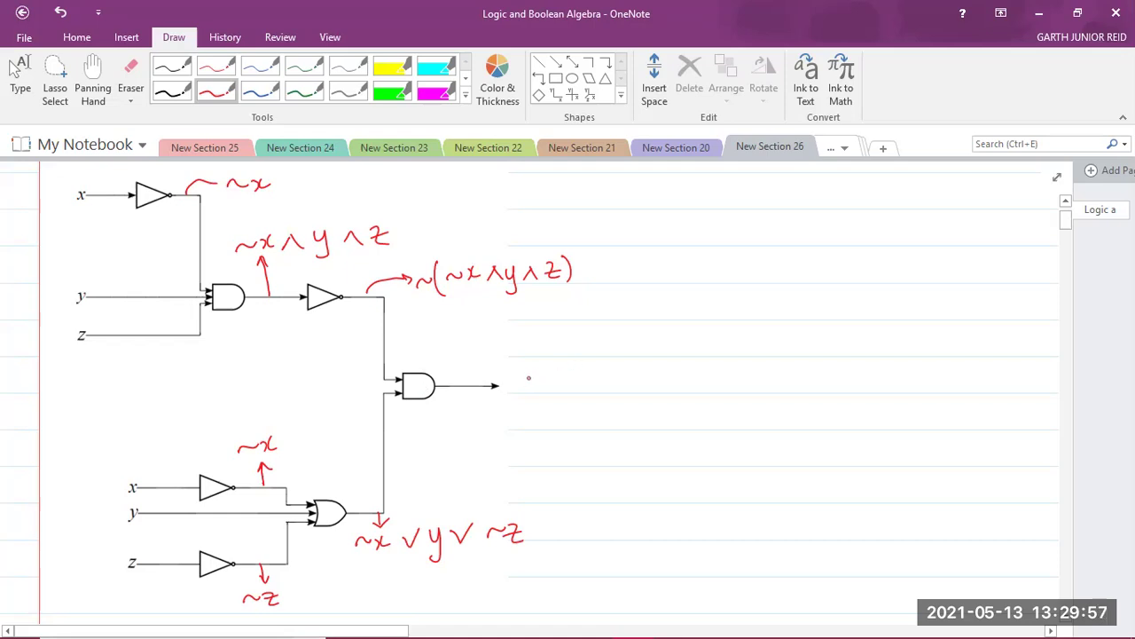
- Write the first half [~(~x∧y∧z) ∧ beside the last AND gate in red
mouse_move(522, 385)
left_mouse_down()
mouse_move(550, 376)
mouse_move(555, 401)
left_mouse_up()
mouse_move(559, 386)
left_mouse_down()
mouse_move(581, 376)
mouse_move(625, 387)
mouse_move(637, 405)
mouse_move(662, 372)
mouse_move(667, 389)
mouse_move(690, 380)
left_mouse_up()
left_click_drag(696, 361, 699, 389)
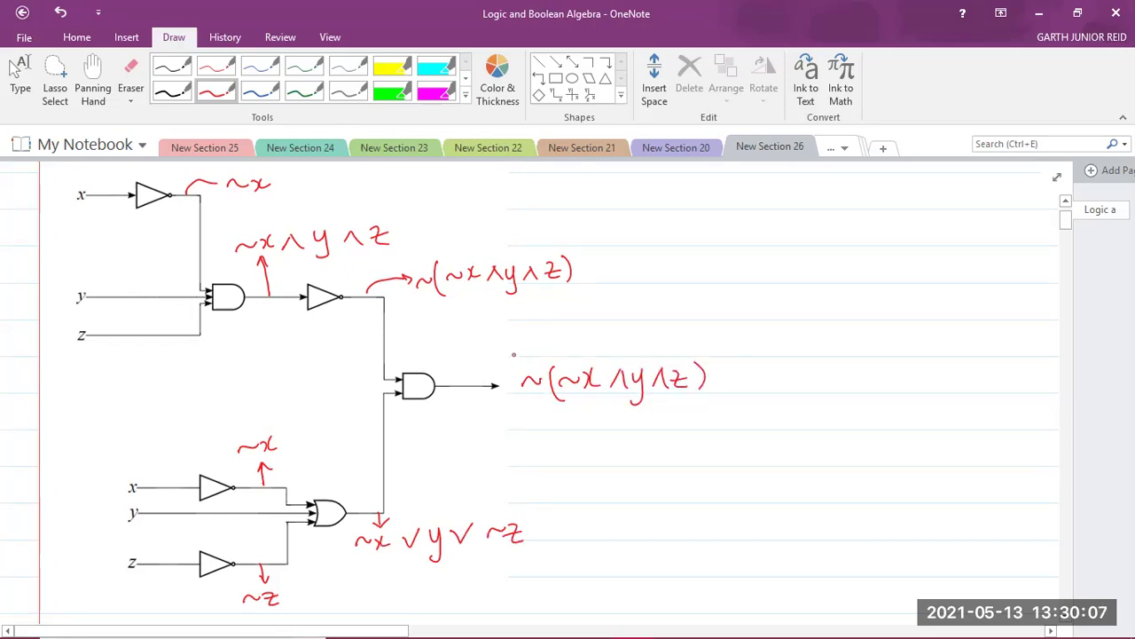
left_click_drag(515, 352, 528, 412)
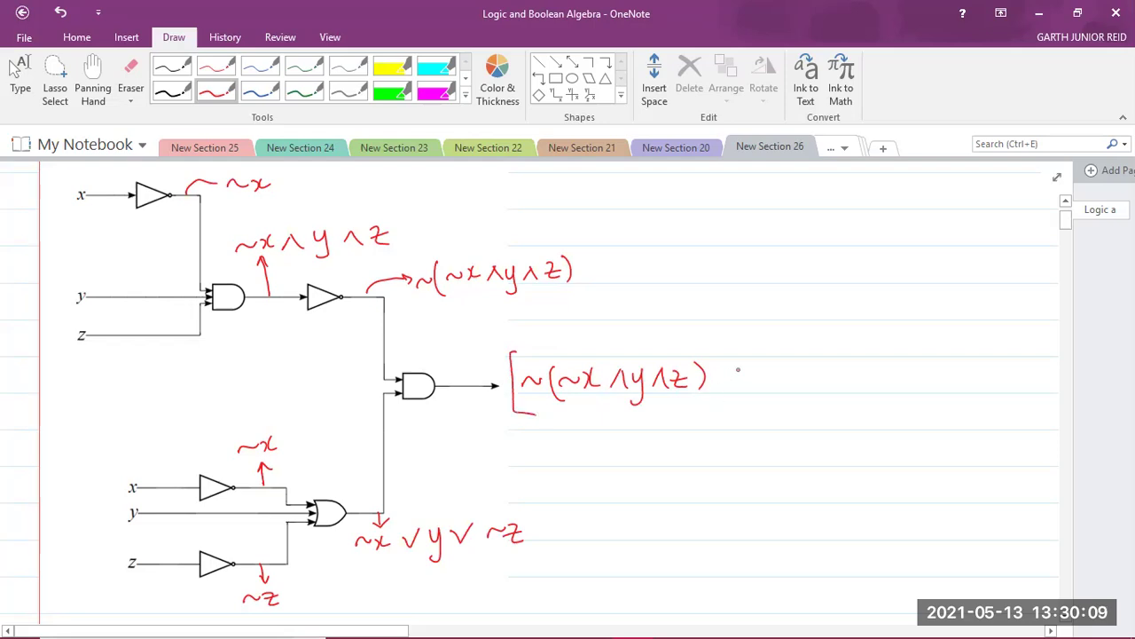
mouse_move(733, 385)
left_mouse_down()
mouse_move(741, 371)
mouse_move(756, 387)
left_mouse_up()
- Finish the final output with the second term (~x∨y∨~z) and closing bracket ]
mouse_move(787, 360)
left_mouse_down()
mouse_move(784, 399)
mouse_move(808, 377)
left_mouse_up()
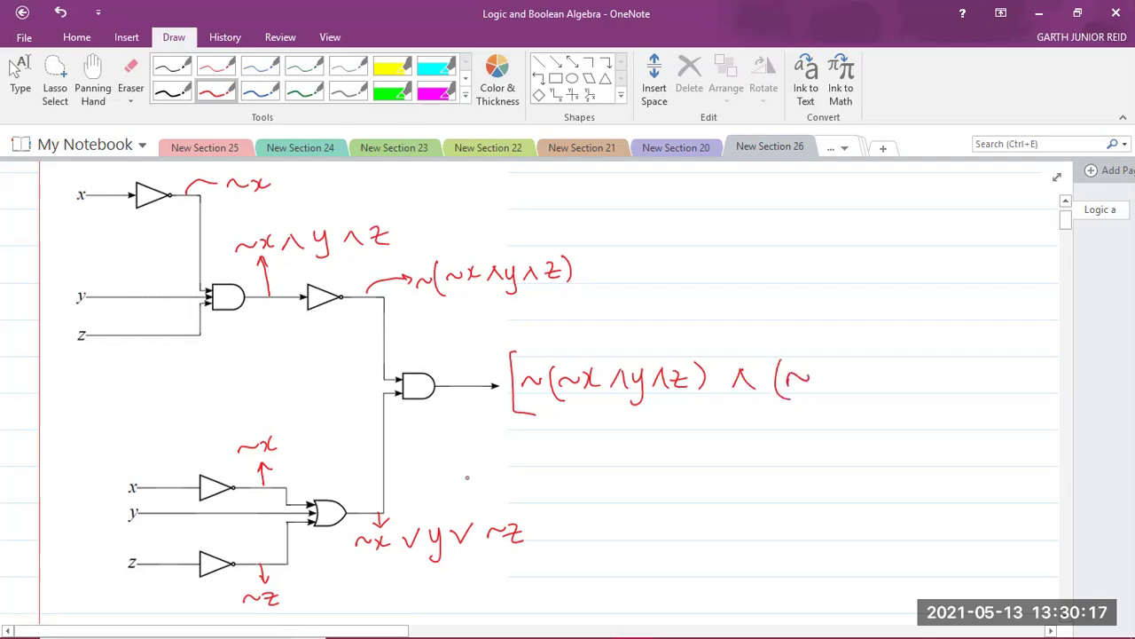
left_click_drag(820, 371, 824, 385)
mouse_move(836, 365)
left_mouse_down()
mouse_move(835, 382)
mouse_move(868, 378)
mouse_move(878, 361)
left_mouse_up()
left_click_drag(882, 364, 888, 406)
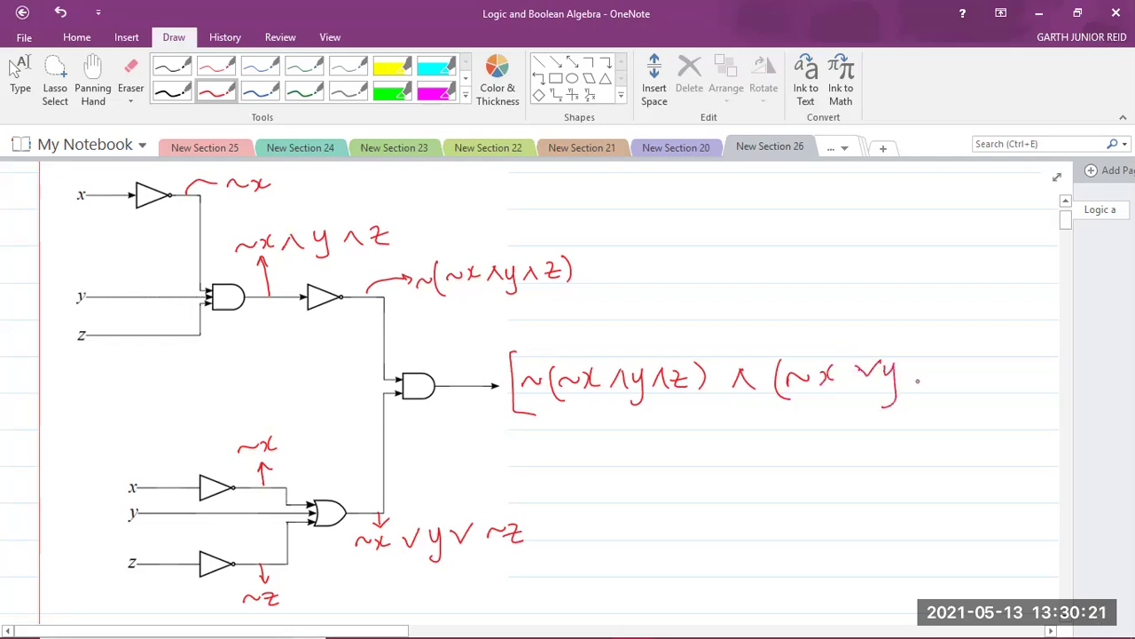
mouse_move(912, 369)
left_mouse_down()
mouse_move(981, 383)
mouse_move(988, 368)
mouse_move(983, 399)
left_mouse_up()
mouse_move(993, 346)
left_mouse_down()
mouse_move(1013, 385)
mouse_move(980, 423)
left_mouse_up()
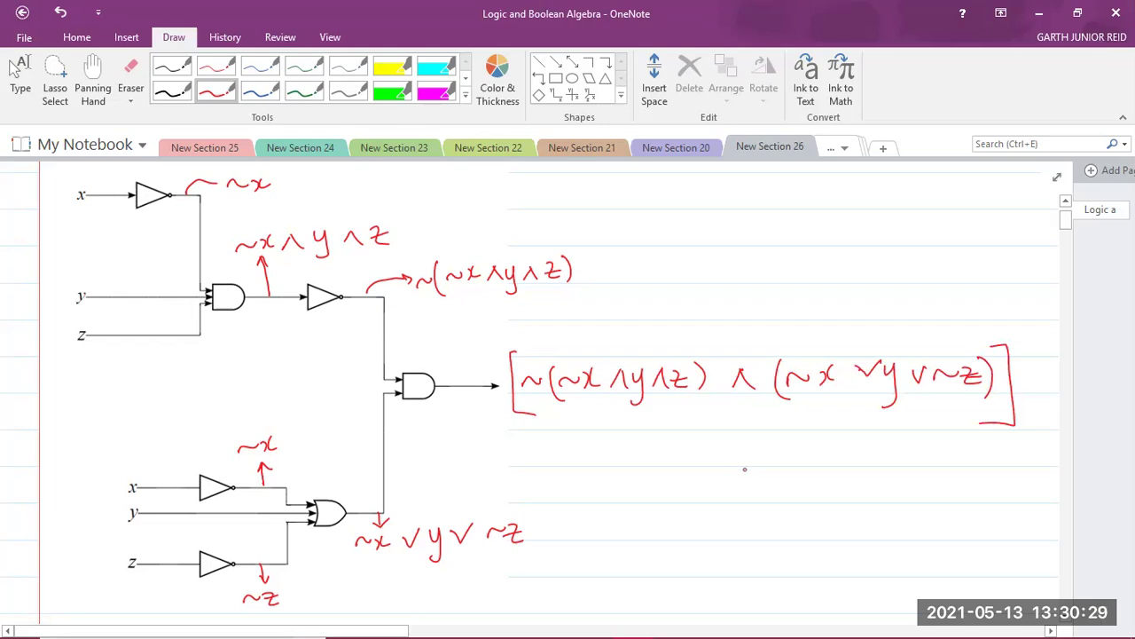
key("Escape")
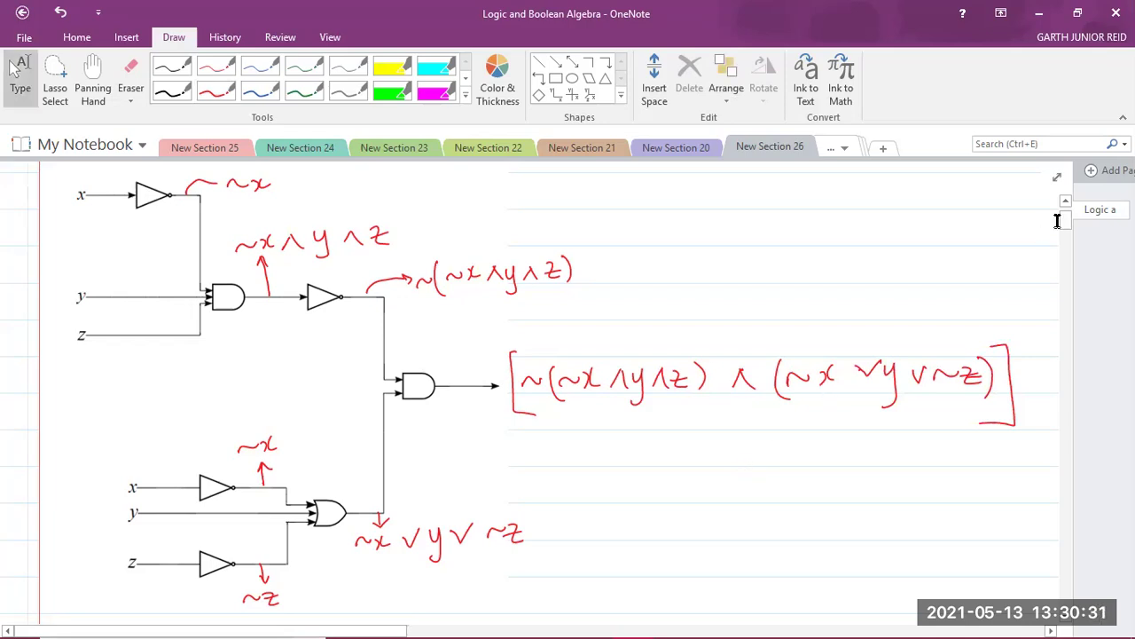
- Switch to black ink and write '∴ The Boolean expression is' below the circuit
left_click_drag(1065, 222, 1061, 229)
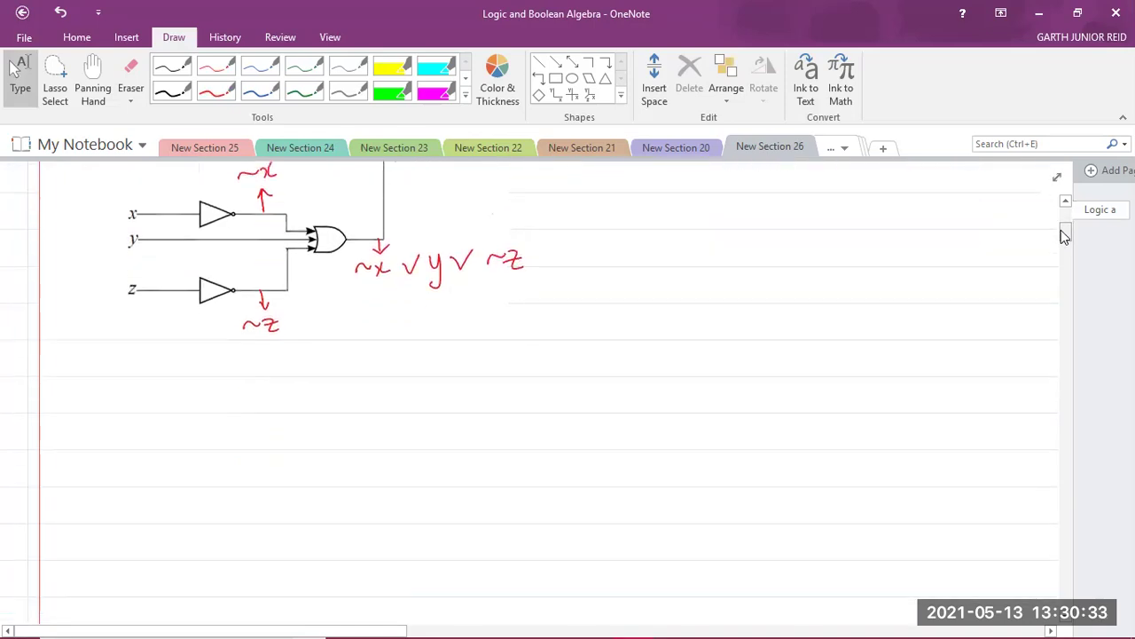
left_click(171, 91)
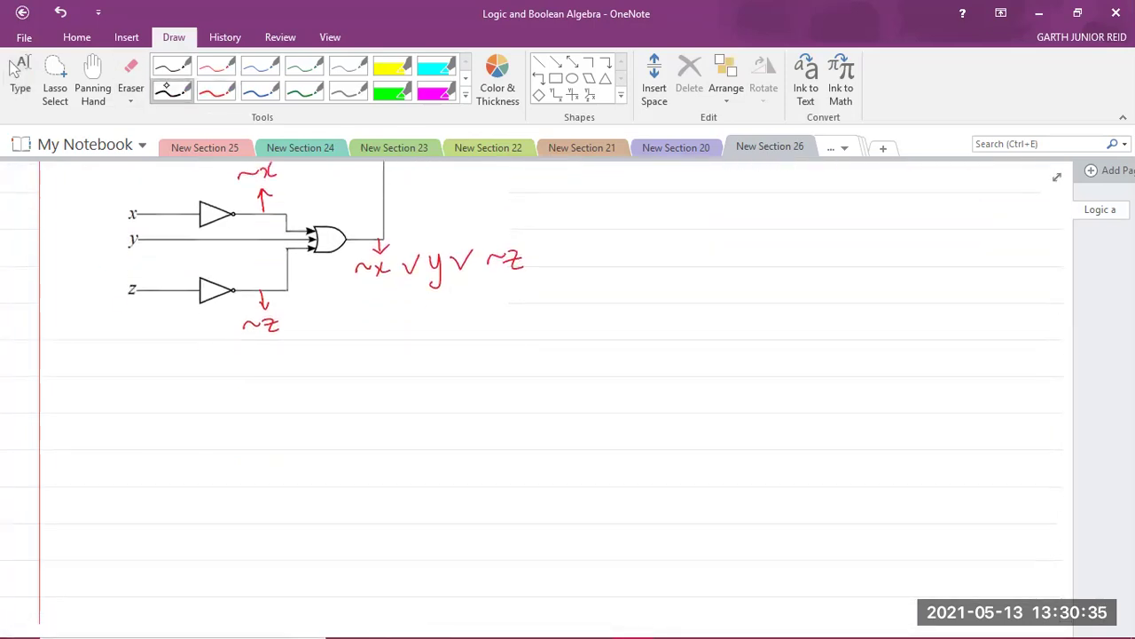
mouse_move(95, 381)
left_mouse_down()
mouse_move(179, 377)
mouse_move(160, 409)
left_mouse_up()
left_click(111, 401)
mouse_move(172, 374)
left_mouse_down()
mouse_move(172, 410)
mouse_move(202, 401)
mouse_move(225, 412)
left_mouse_up()
mouse_move(212, 382)
left_mouse_down()
mouse_move(327, 410)
mouse_move(382, 390)
mouse_move(390, 431)
mouse_move(425, 395)
mouse_move(533, 406)
left_mouse_up()
left_click(524, 402)
key("Escape")
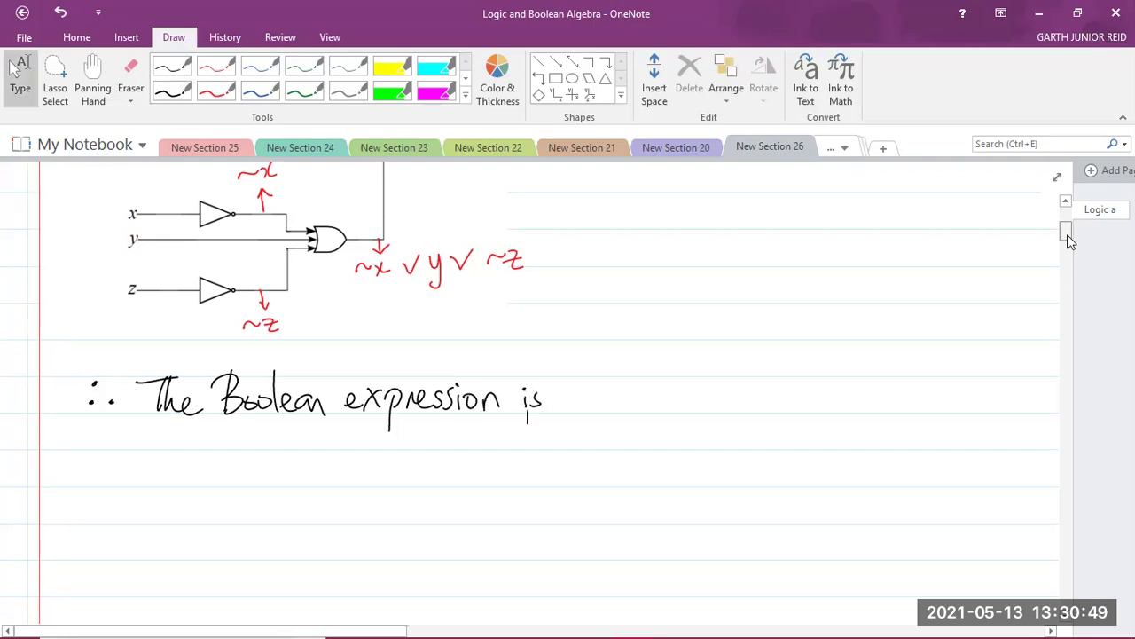
- Continue the conclusion with the first term [~(~x∧y∧z) ∧
scroll(1067, 234, "up", 3)
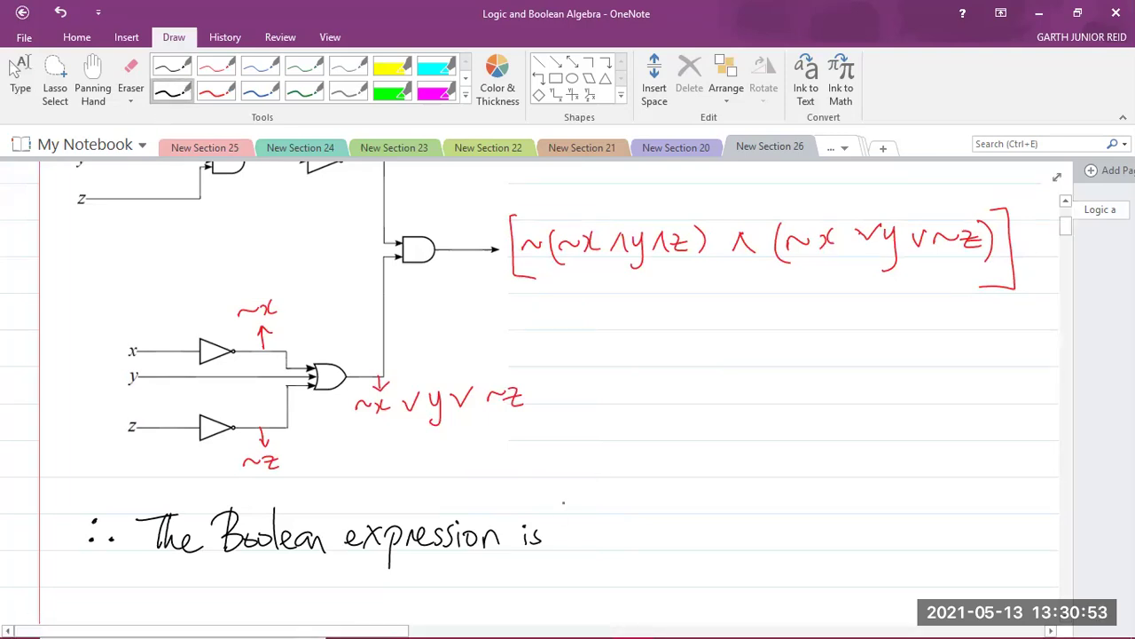
mouse_move(565, 502)
left_mouse_down()
mouse_move(563, 561)
mouse_move(582, 558)
mouse_move(597, 534)
mouse_move(618, 554)
left_mouse_up()
left_click_drag(623, 537, 642, 534)
mouse_move(645, 530)
left_mouse_down()
mouse_move(653, 543)
mouse_move(684, 525)
mouse_move(696, 543)
left_mouse_up()
mouse_move(701, 525)
left_mouse_down()
mouse_move(713, 527)
mouse_move(711, 557)
mouse_move(729, 526)
left_mouse_up()
mouse_move(729, 526)
left_mouse_down()
mouse_move(737, 542)
mouse_move(763, 543)
mouse_move(765, 533)
mouse_move(777, 550)
mouse_move(809, 524)
mouse_move(823, 541)
left_mouse_up()
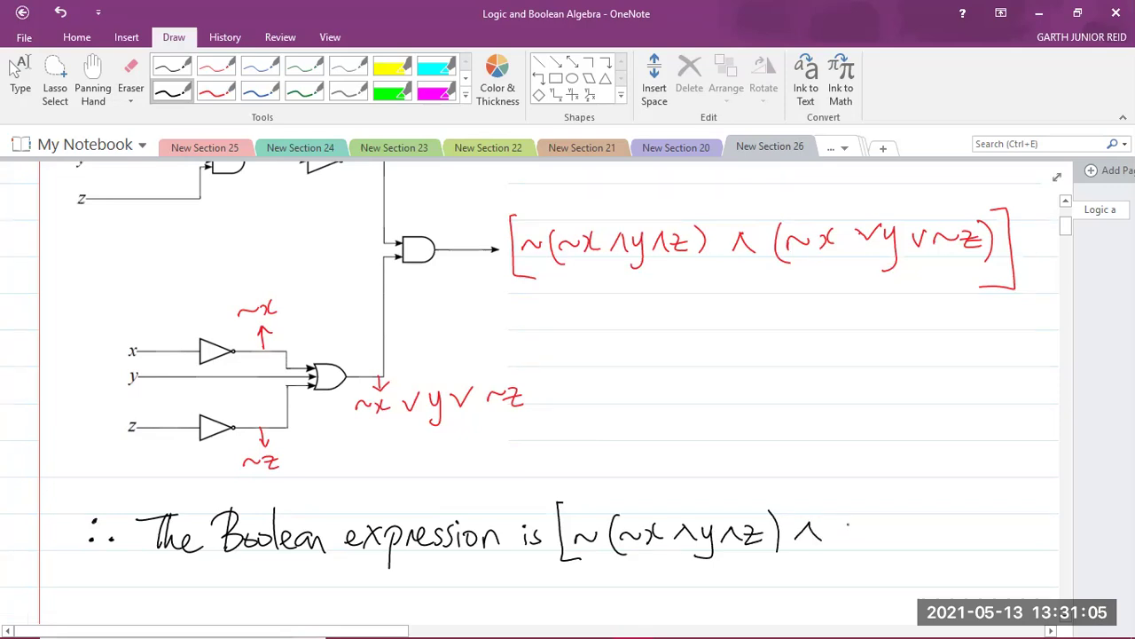
- Complete the conclusion with the second term (~x∨y∨~z)] and stop inking
mouse_move(845, 509)
left_mouse_down()
mouse_move(838, 553)
mouse_move(865, 529)
mouse_move(871, 541)
left_mouse_up()
mouse_move(876, 523)
left_mouse_down()
mouse_move(866, 541)
mouse_move(902, 541)
mouse_move(911, 523)
left_mouse_up()
mouse_move(919, 523)
left_mouse_down()
mouse_move(930, 525)
mouse_move(928, 561)
mouse_move(957, 525)
mouse_move(1004, 539)
mouse_move(1012, 558)
left_mouse_up()
mouse_move(1006, 493)
left_mouse_down()
mouse_move(1027, 491)
mouse_move(1006, 568)
mouse_move(1031, 569)
left_mouse_up()
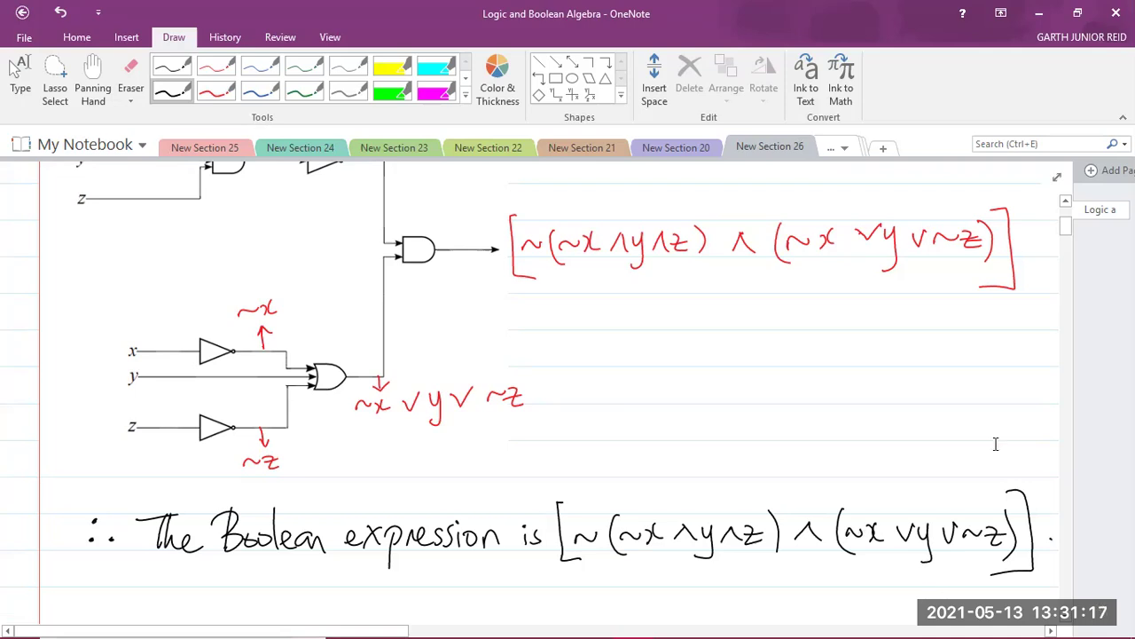
key("Escape")
scroll(1069, 231, "up", 1)
scroll(1069, 230, "up", 3)
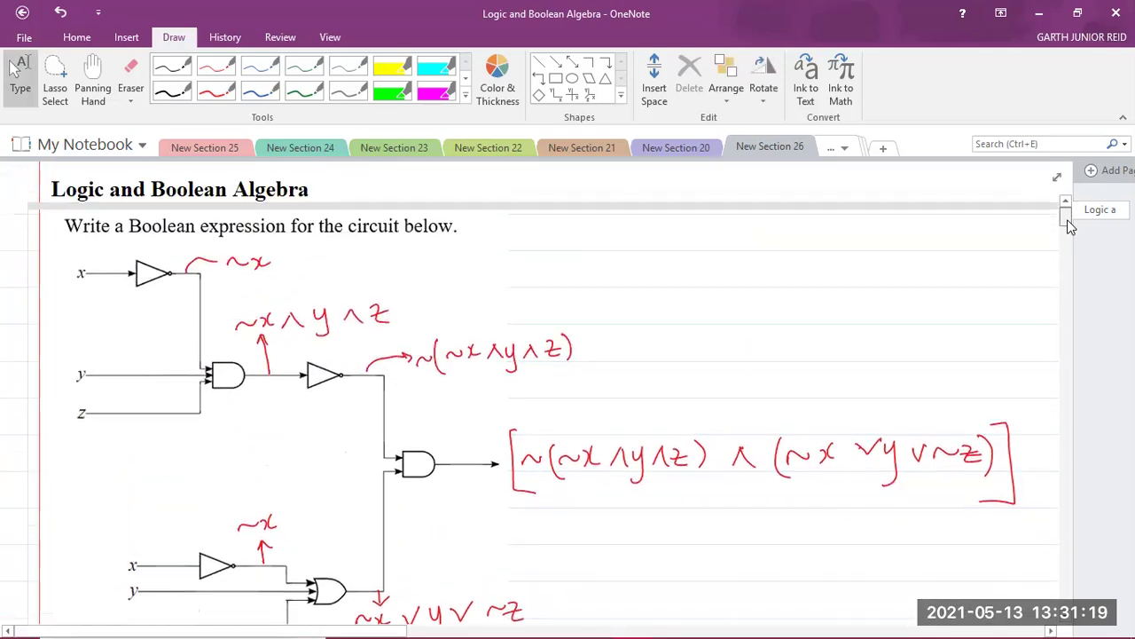